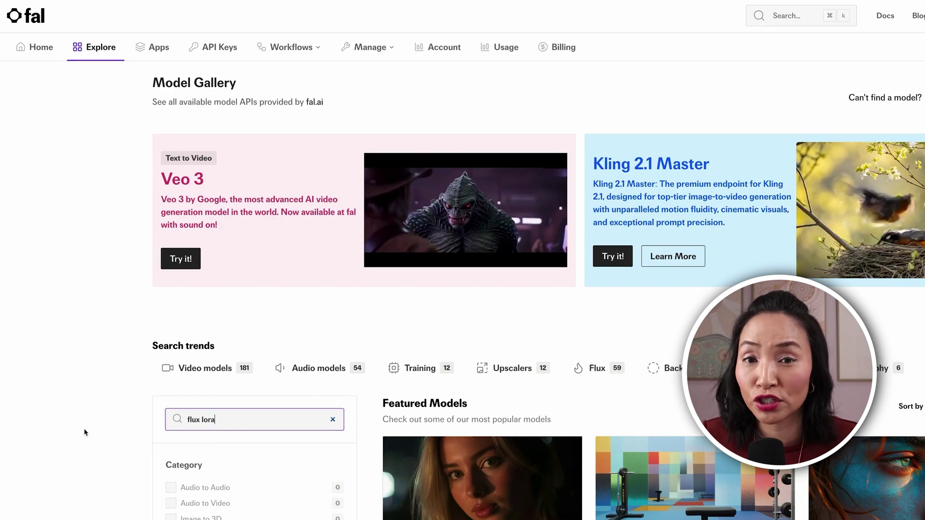
# Open the fal-ai/flux-lora-portrait-trainer card from the filtered model results.
pyautogui.scroll(-2, 84, 431)
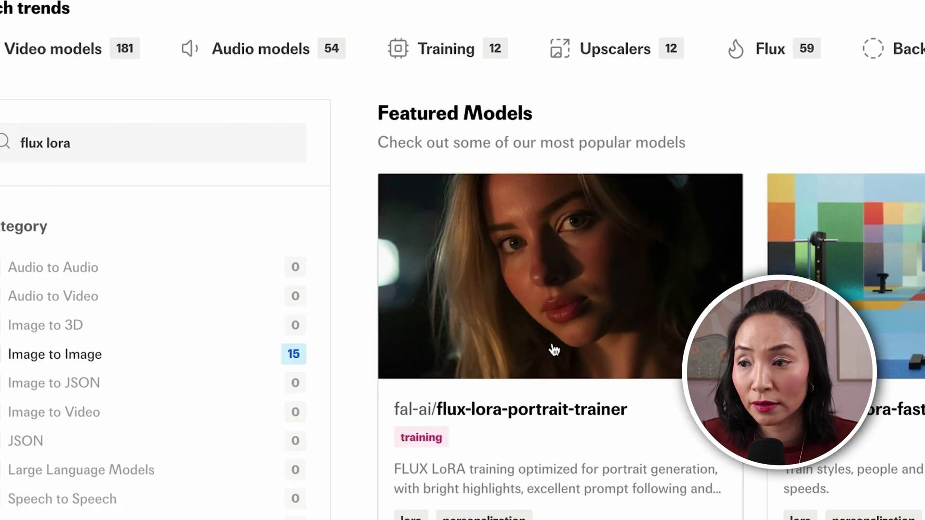
pyautogui.click(554, 350)
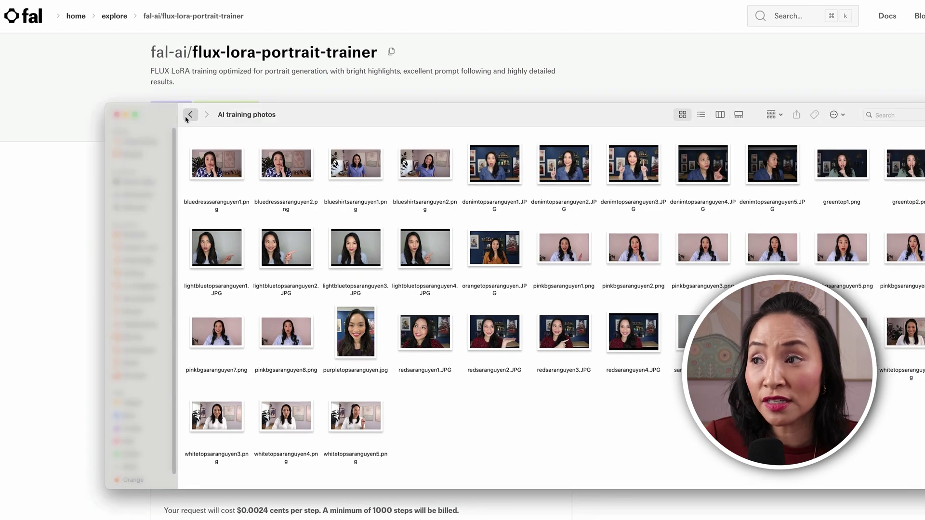
# Return to the parent Demo folder to locate the AI training photos.zip archive.
pyautogui.click(190, 114)
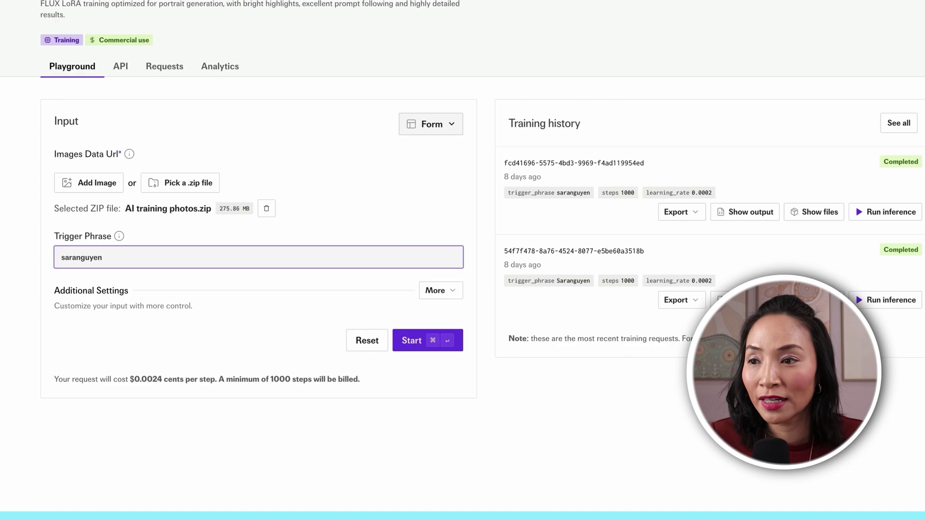
# Check the extra settings (1000 steps, learning rate 0.0002) and start training the portrait LoRA.
pyautogui.click(440, 290)
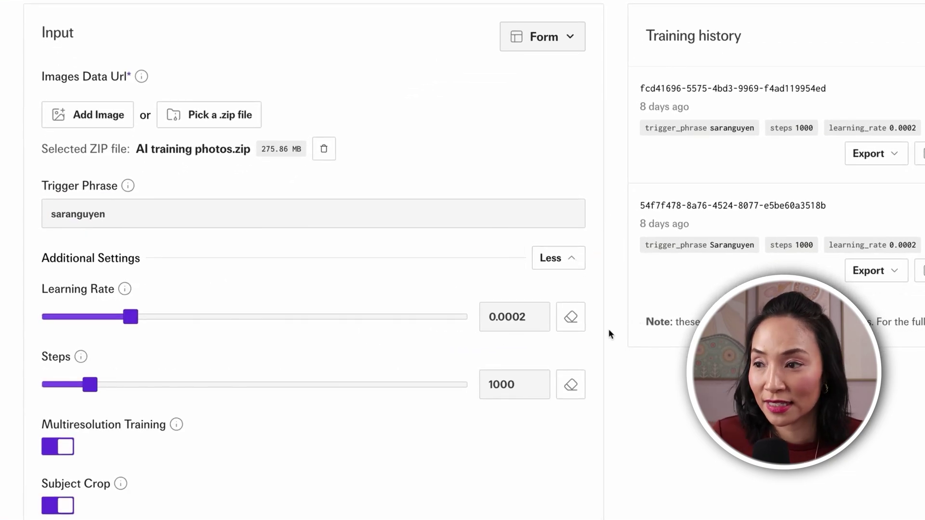
pyautogui.scroll(-10, 580, 70)
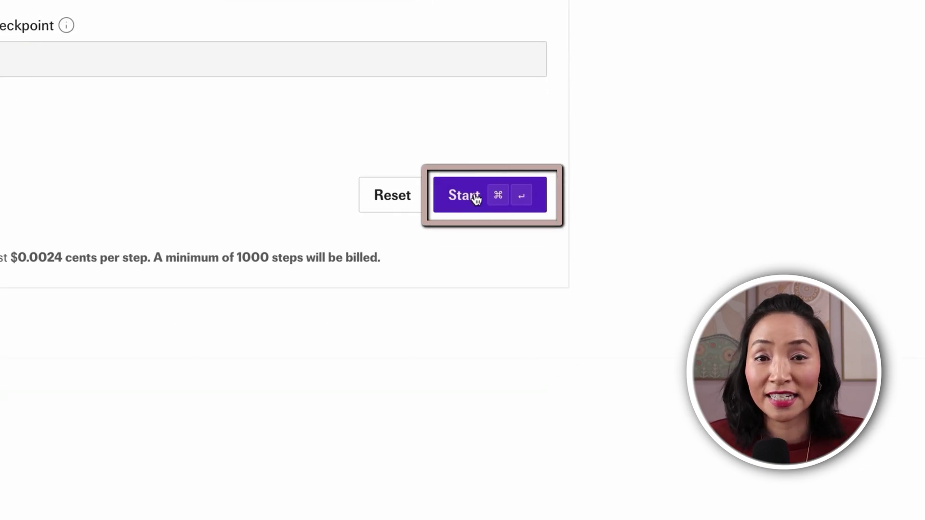
pyautogui.click(475, 198)
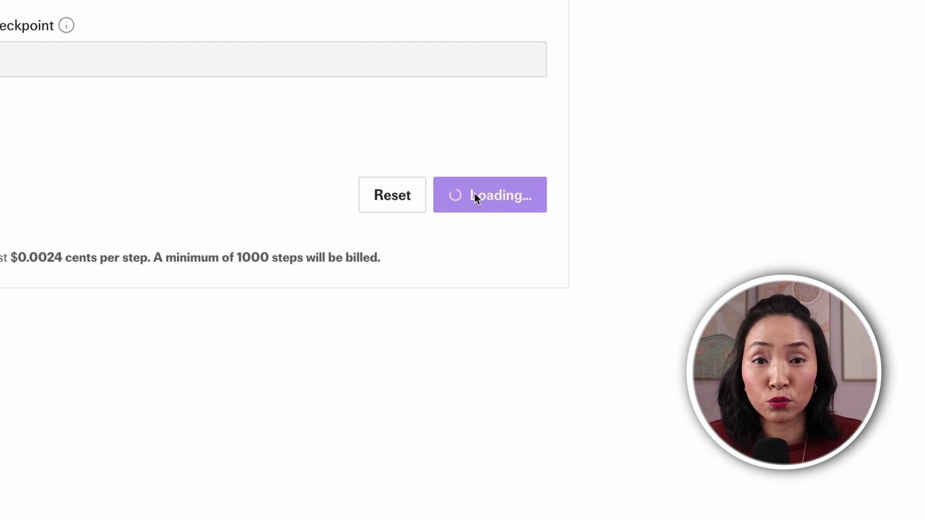
pyautogui.scroll(5, 904, 37)
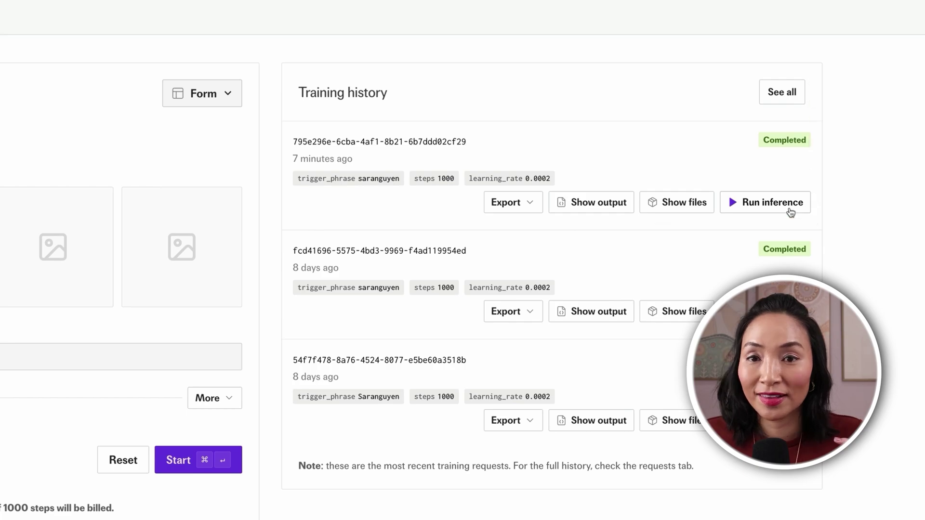
# Open the newest training run in the playground and paste the detailed outdoor portrait prompt.
pyautogui.click(789, 211)
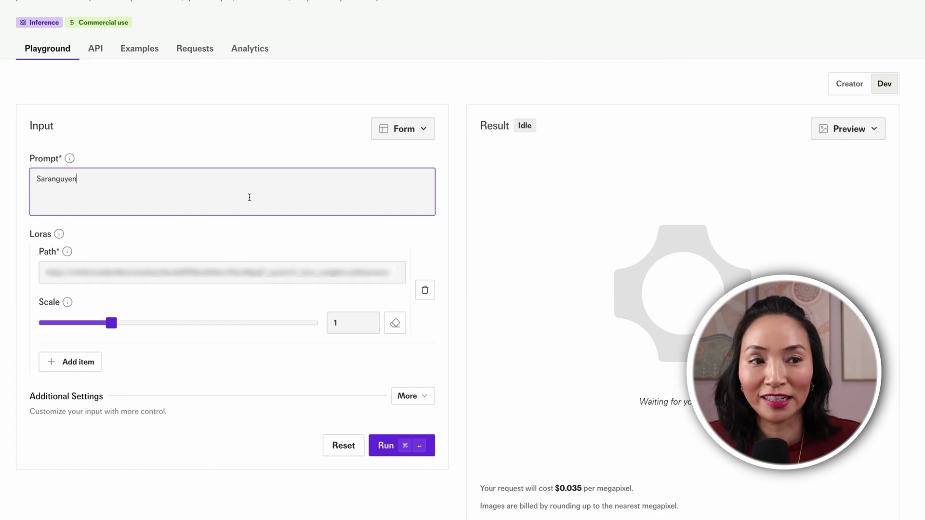
pyautogui.press('super+v')
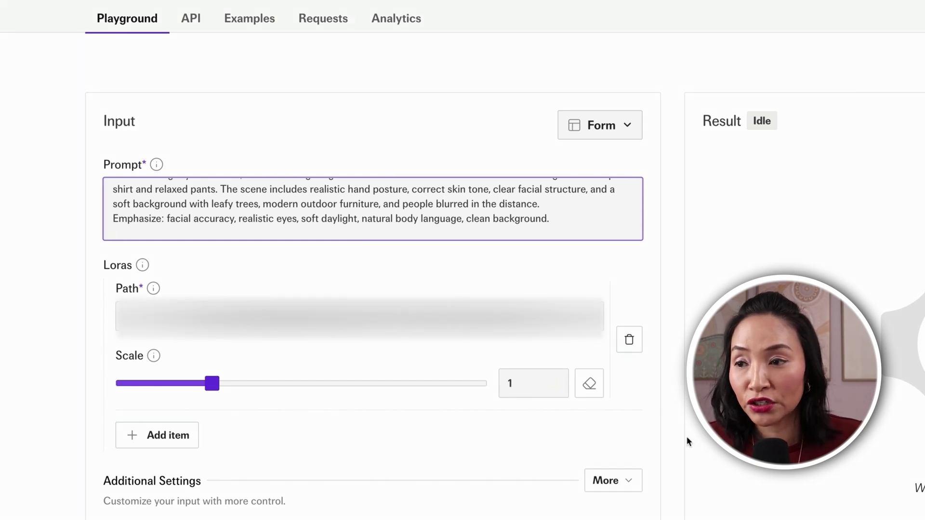
# Set the Image Size to Landscape 16:9 in the additional generation settings.
pyautogui.scroll(-2, 627, 371)
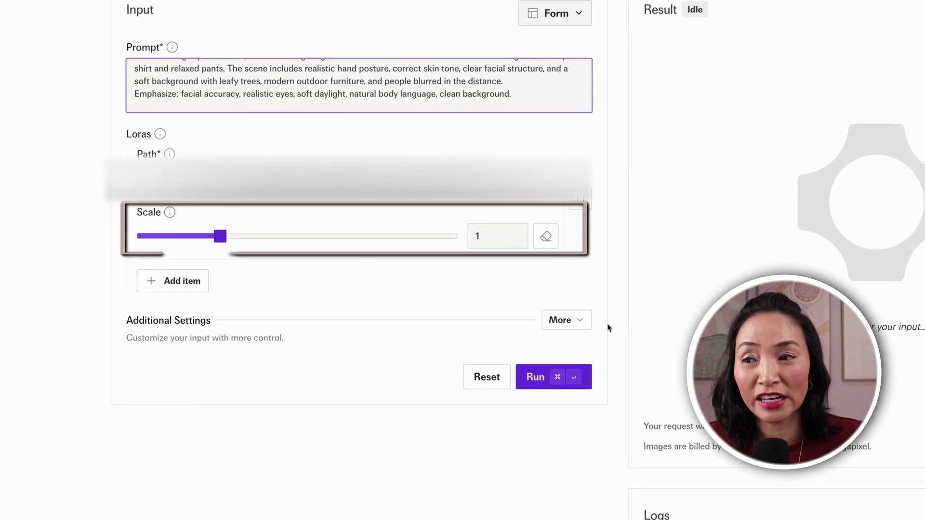
pyautogui.click(563, 320)
pyautogui.scroll(-4, 216, 174)
pyautogui.click(233, 179)
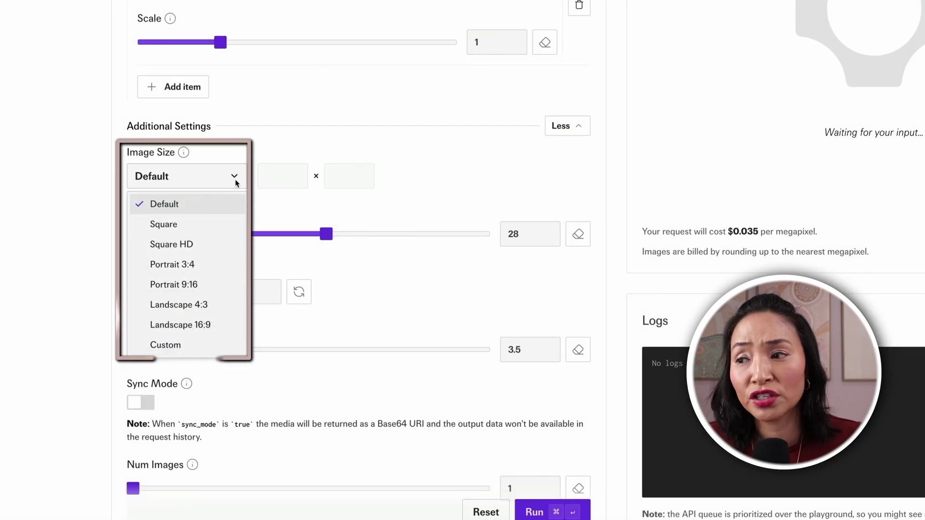
pyautogui.click(225, 327)
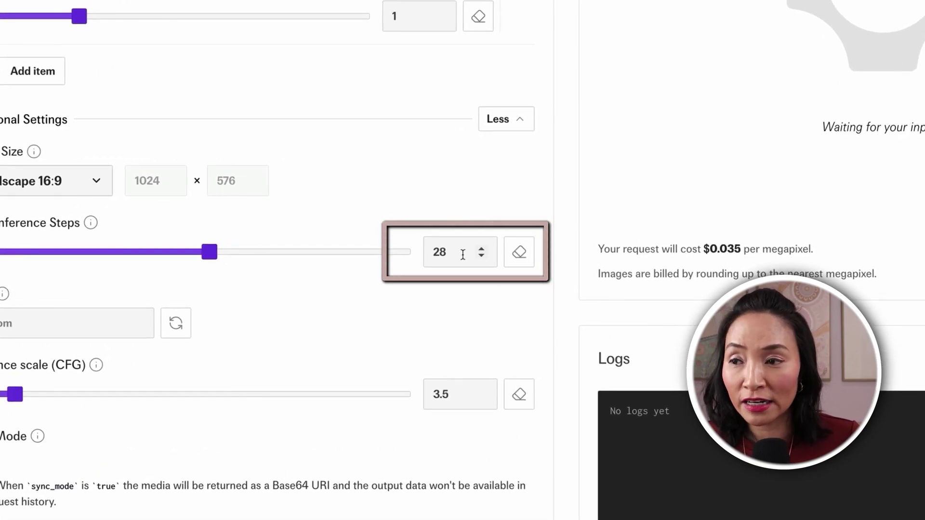
# Change Num Inference Steps to 40.
pyautogui.doubleClick(440, 253)
pyautogui.hotkey('ctrl', 'a')
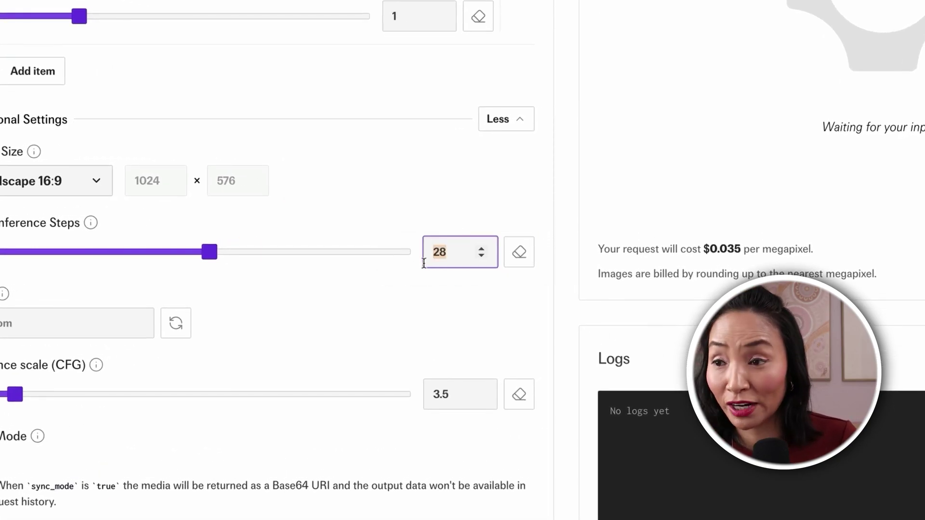
pyautogui.write('40')
pyautogui.click(432, 320)
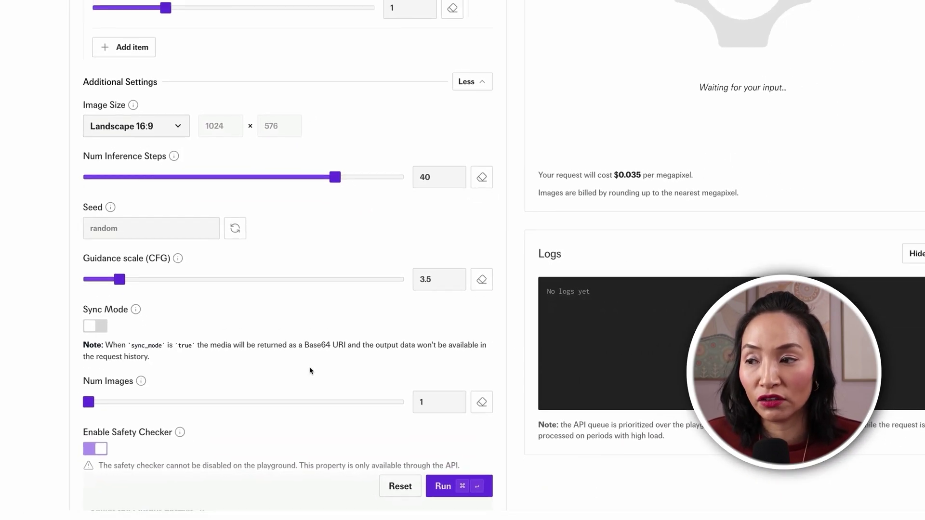
# Clear the Num Images field to re-enter the image count.
pyautogui.scroll(-1, 219, 357)
pyautogui.click(319, 366)
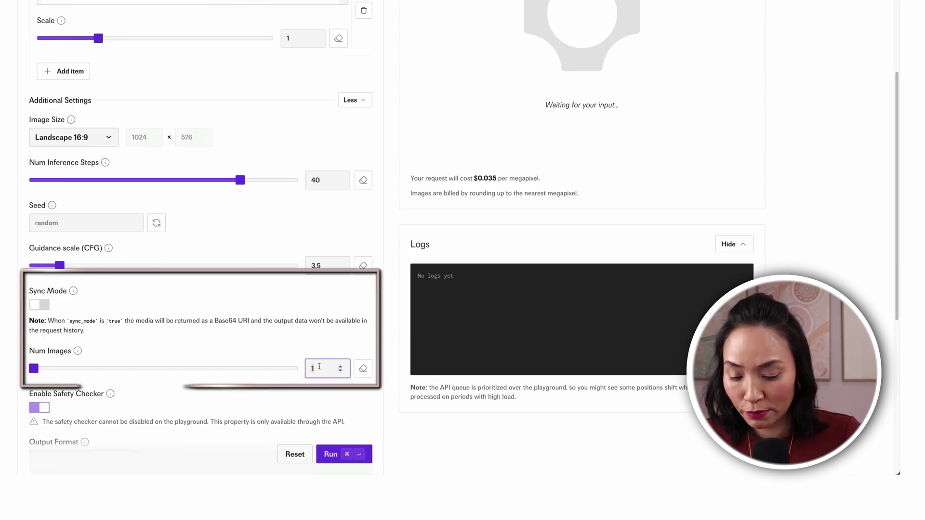
pyautogui.press('BackSpace')
pyautogui.write('3')
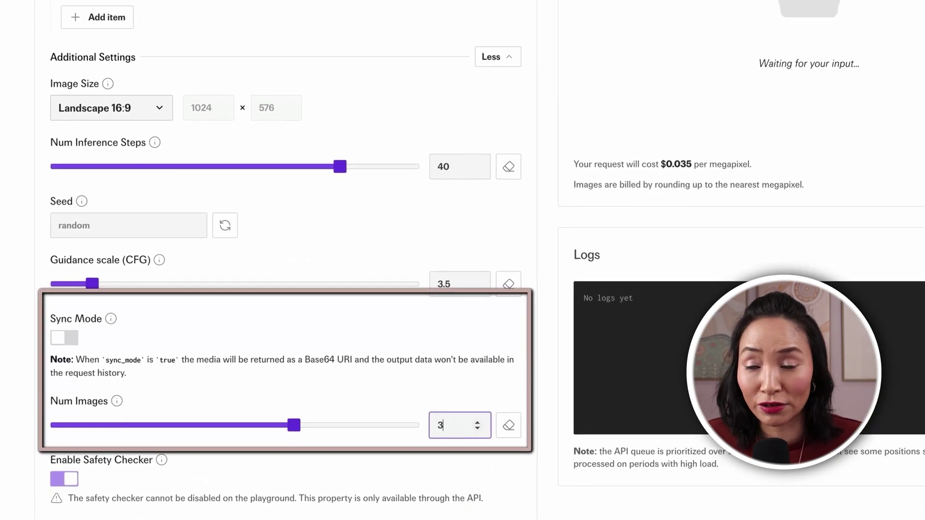
pyautogui.press('BackSpace')
pyautogui.write('1')
pyautogui.scroll(-4, 469, 441)
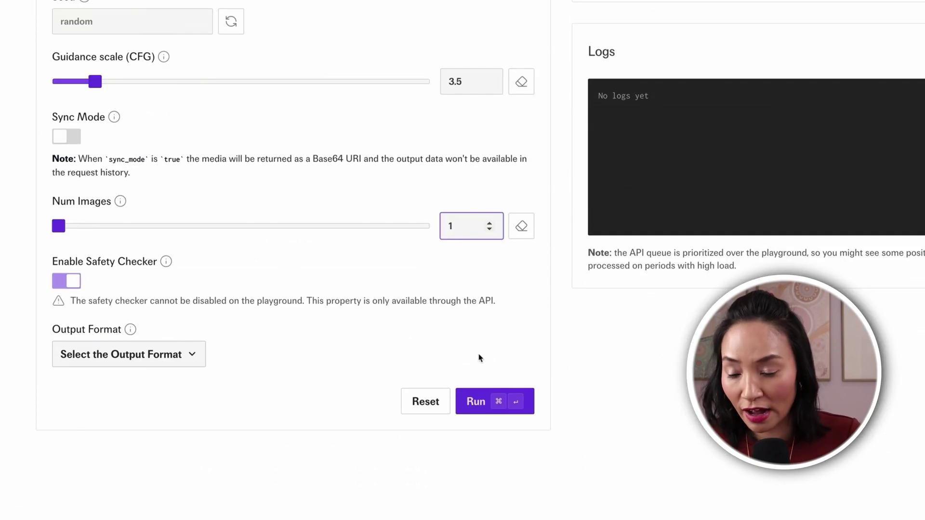
pyautogui.press('BackSpace')
# Set Num Images to 3, keep the default Output Format, and generate the café portraits.
pyautogui.write('3')
pyautogui.click(664, 326)
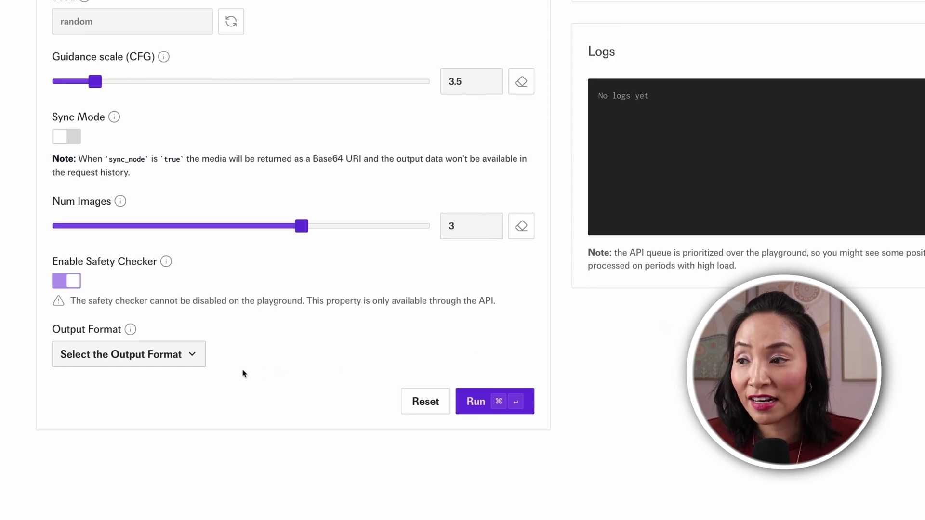
pyautogui.click(196, 354)
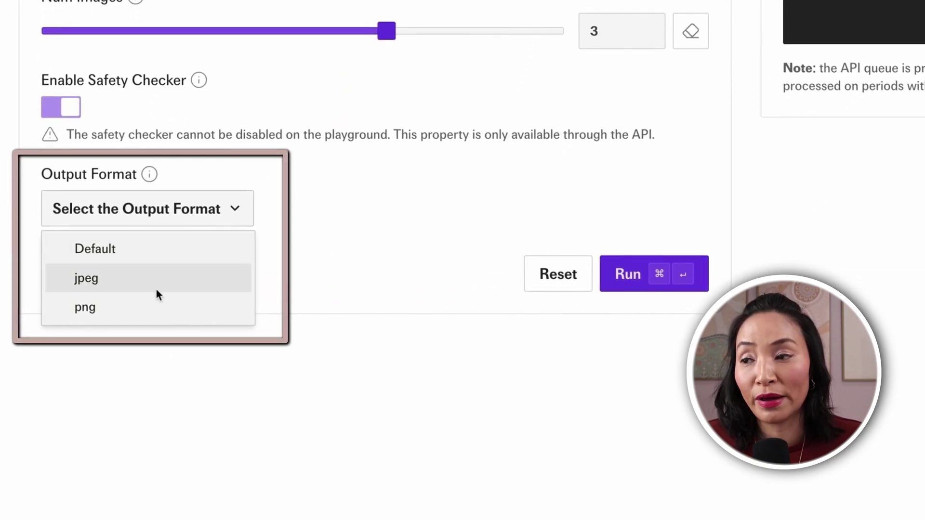
pyautogui.click(430, 178)
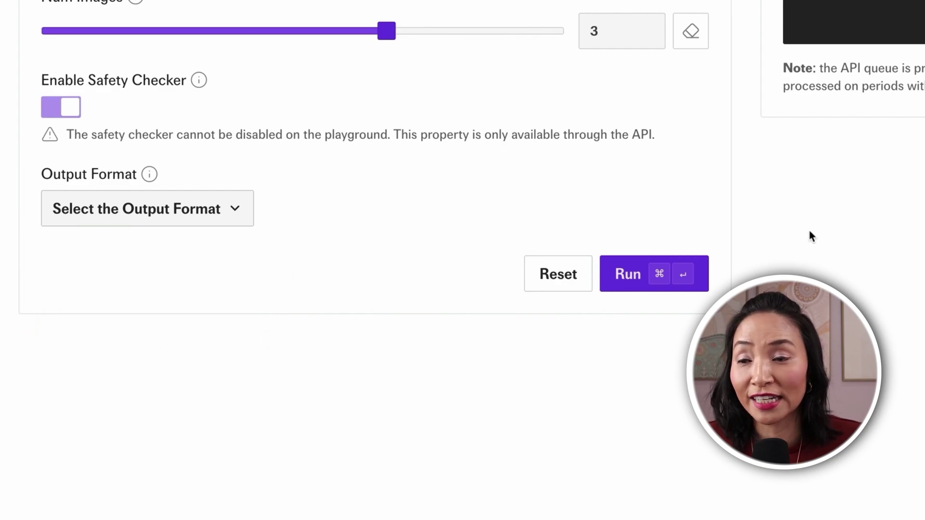
pyautogui.click(627, 278)
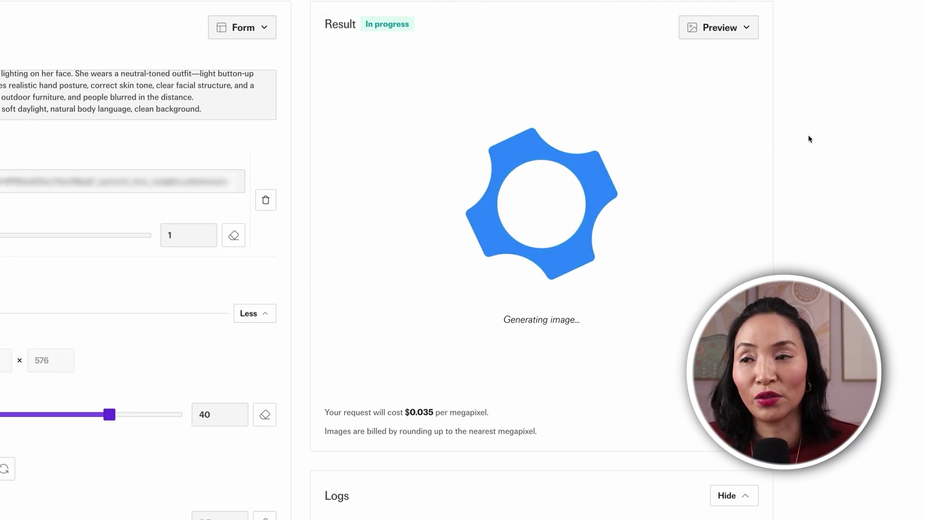
pyautogui.scroll(1, 808, 138)
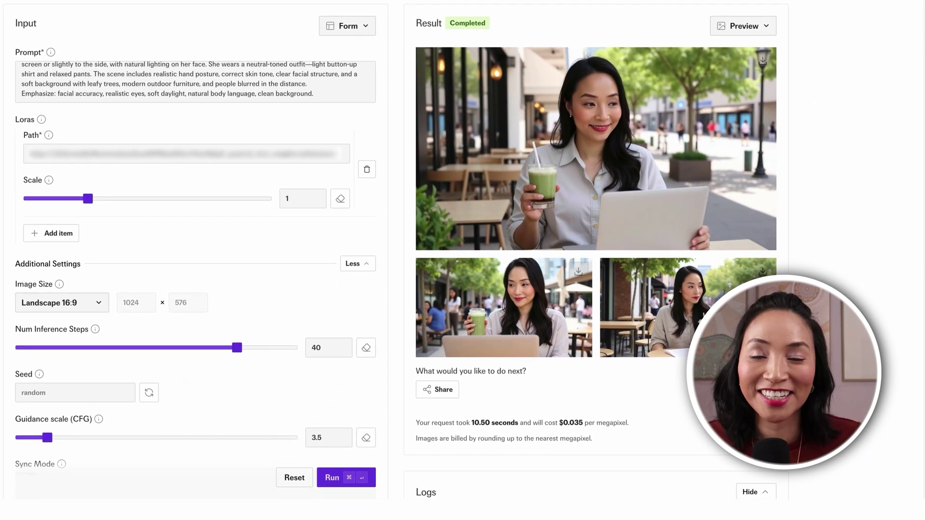
pyautogui.scroll(1, 195, 82)
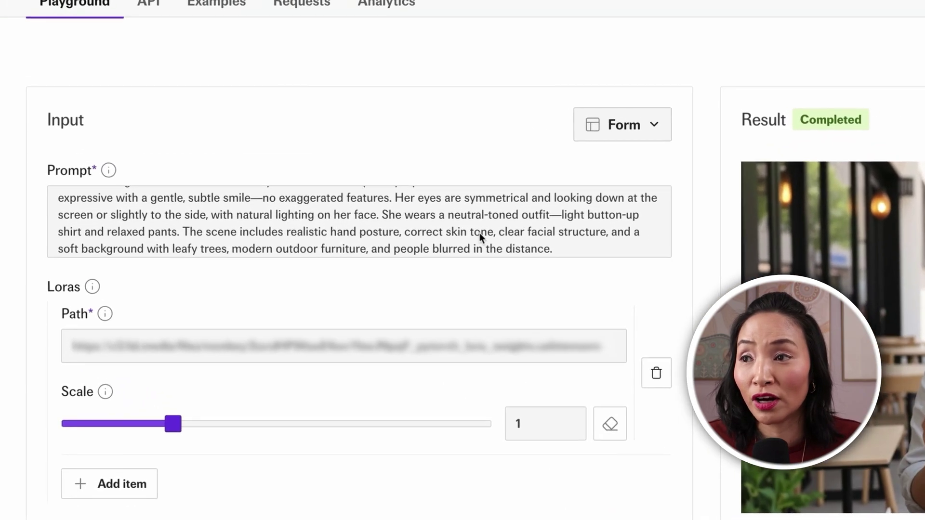
# Replace 'neutral' with 'pink' in the prompt's outfit description and rerun generation.
pyautogui.click(242, 77)
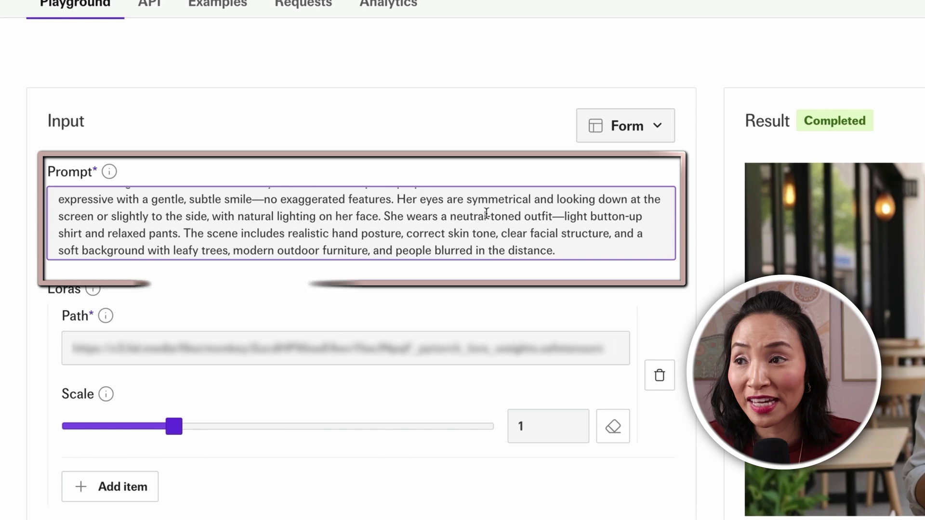
pyautogui.press('BackSpace')
pyautogui.press('BackSpace')
pyautogui.press('BackSpace')
pyautogui.press('BackSpace')
pyautogui.press('BackSpace')
pyautogui.press('BackSpace')
pyautogui.press('BackSpace')
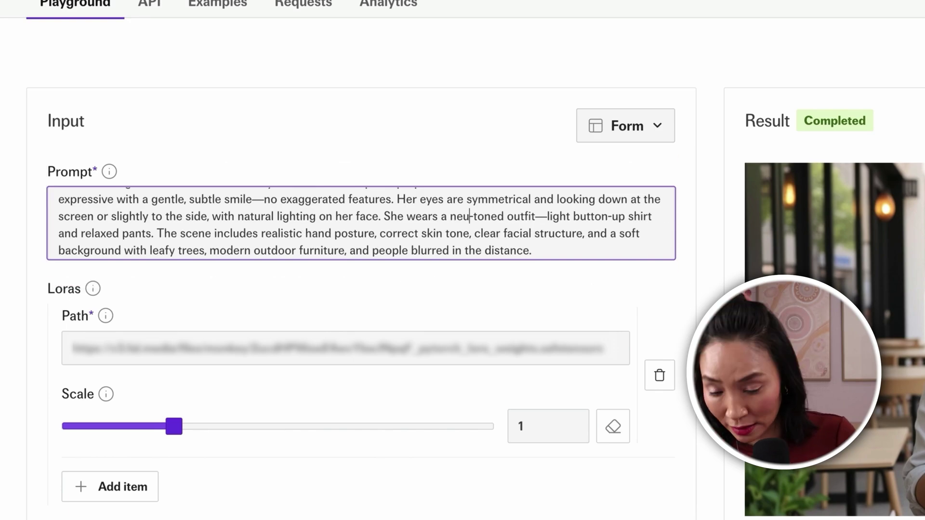
pyautogui.write('pink')
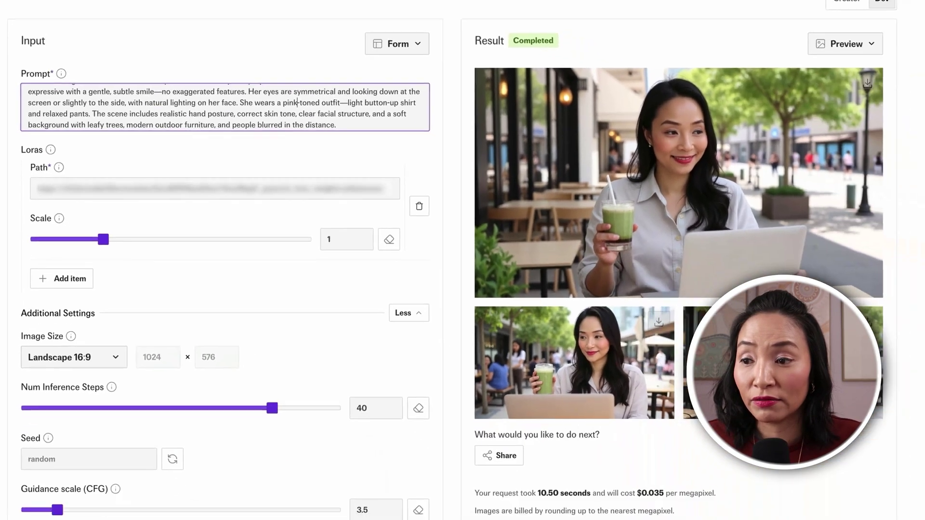
pyautogui.click(330, 478)
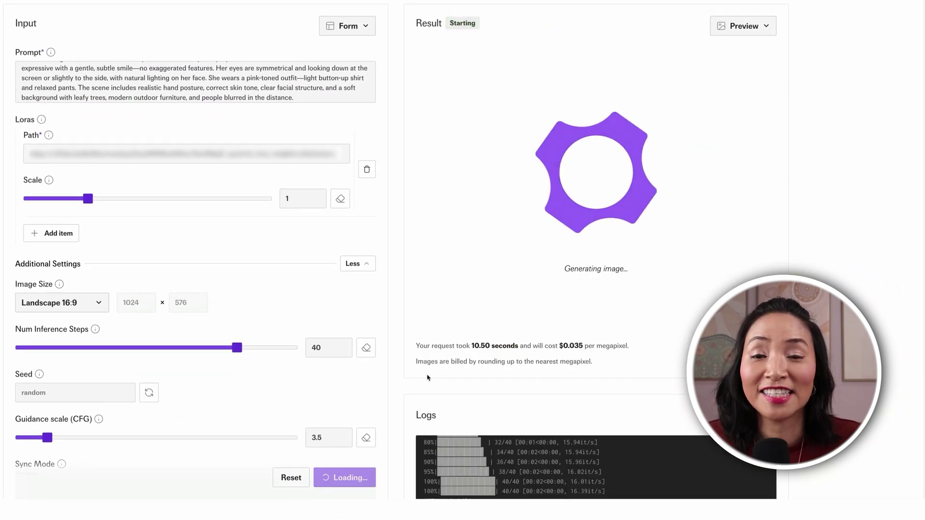